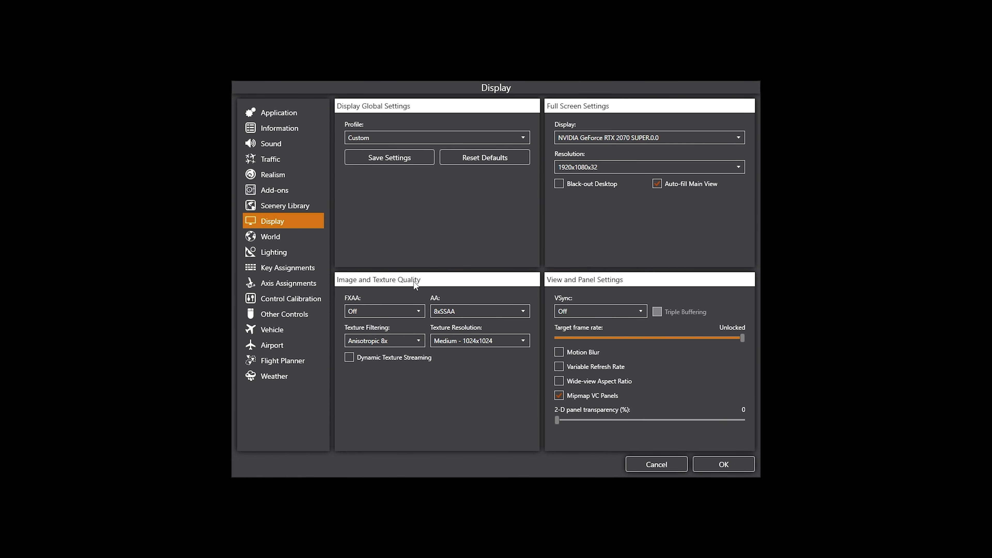
{"action": "left_click", "coordinate": [462, 311]}
{"action": "left_click", "coordinate": [462, 310]}
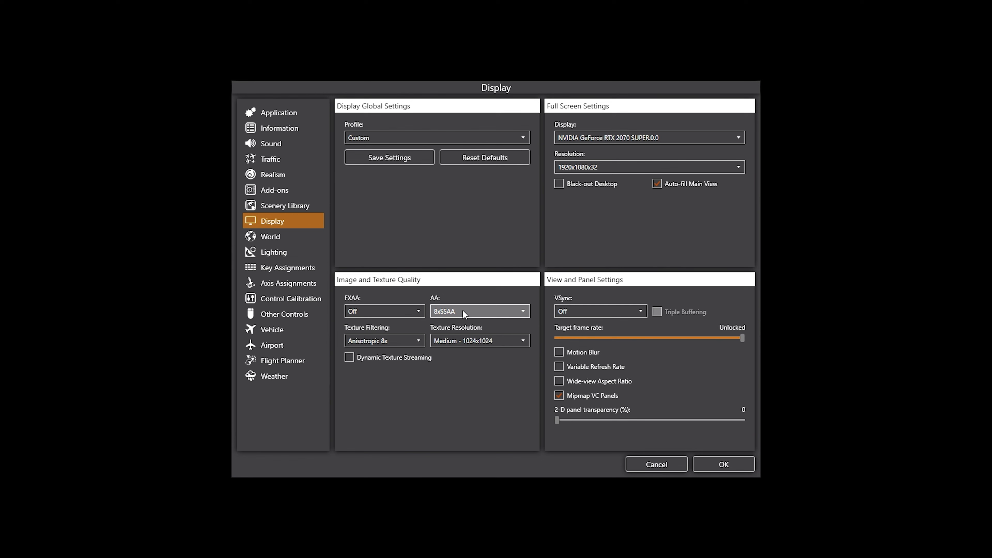
Step: Leave texture resolution at Medium and switch to the World settings page
{"action": "left_click", "coordinate": [456, 340]}
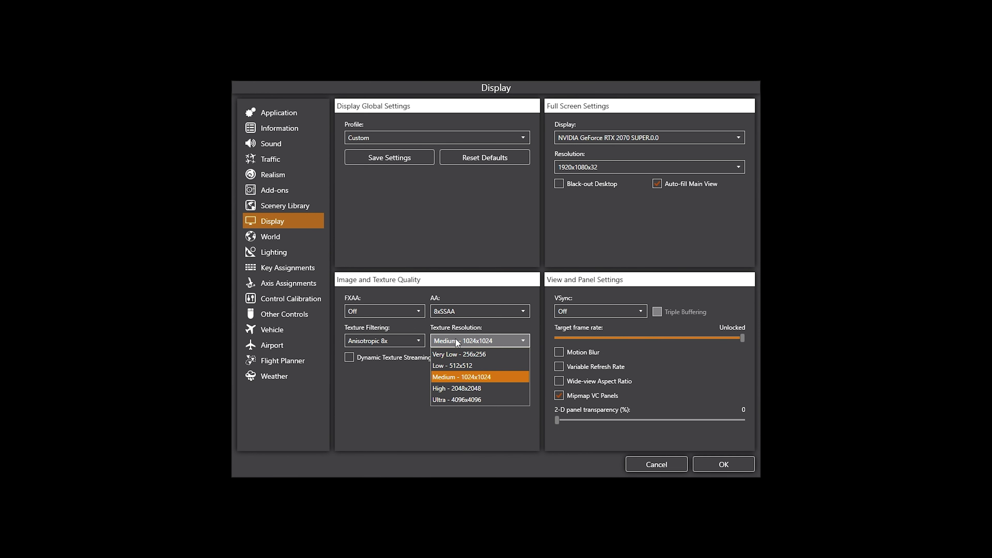
{"action": "left_click", "coordinate": [386, 395]}
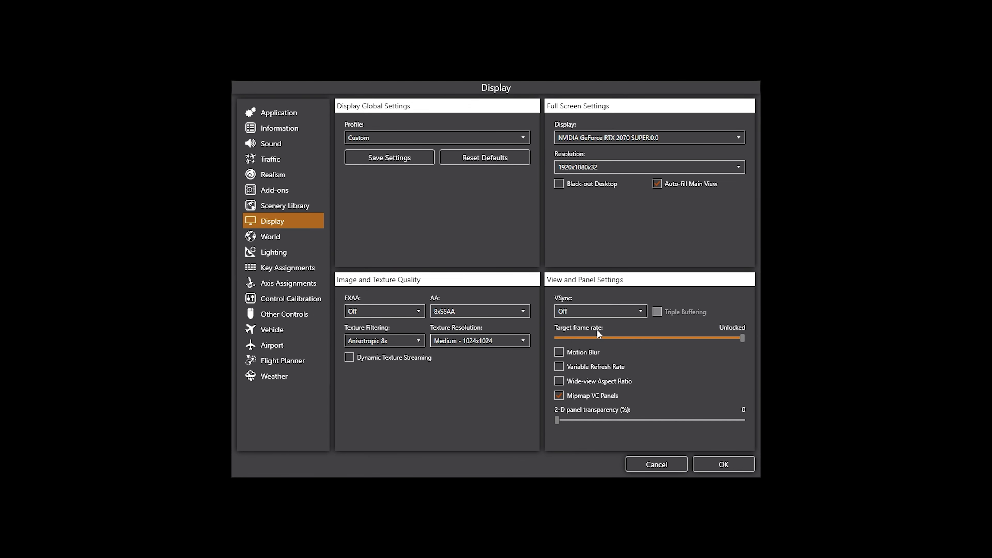
{"action": "left_click", "coordinate": [291, 241]}
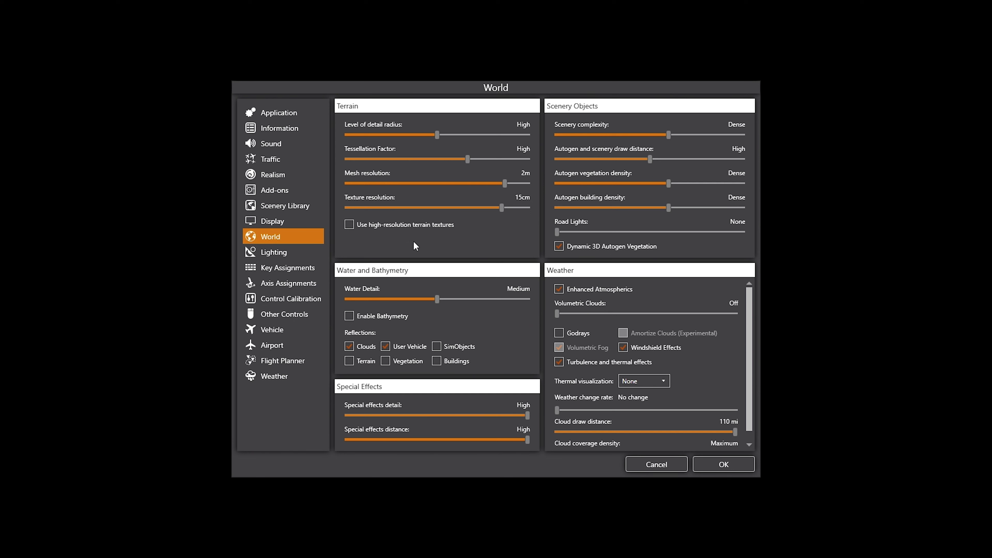
Step: Scroll the Weather settings down to the 110 mi cloud draw distance and Maximum coverage density
{"action": "scroll", "coordinate": [734, 319], "scroll_direction": "down", "scroll_amount": 1}
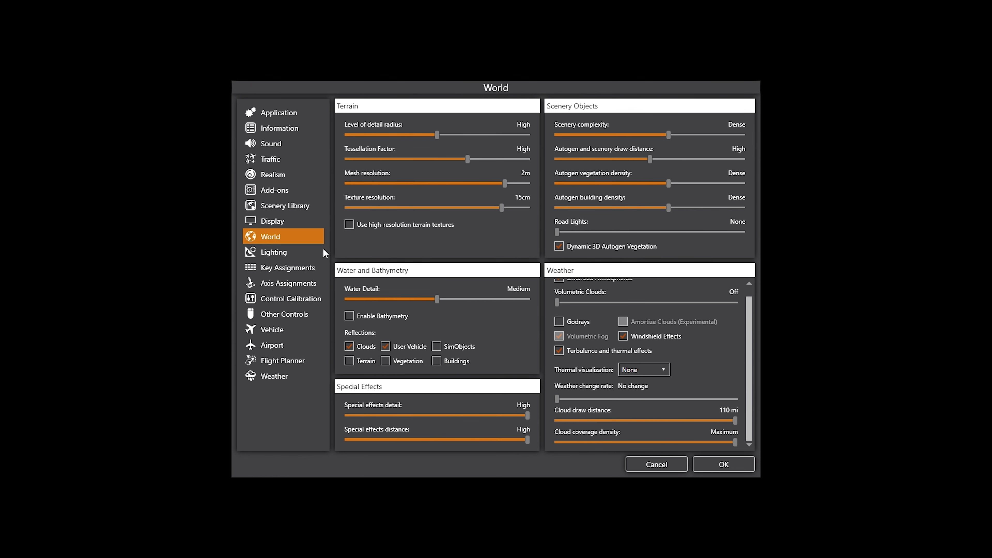
Step: Switch to the Lighting page, showing brightness, bloom and saturation at 1.00 with High shadows
{"action": "left_click", "coordinate": [280, 252]}
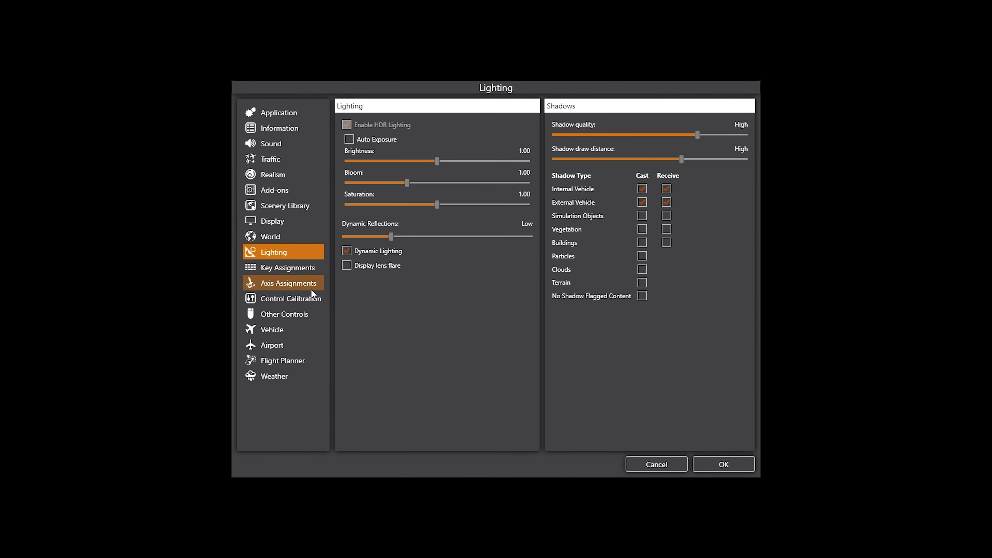
{"action": "left_click", "coordinate": [656, 465]}
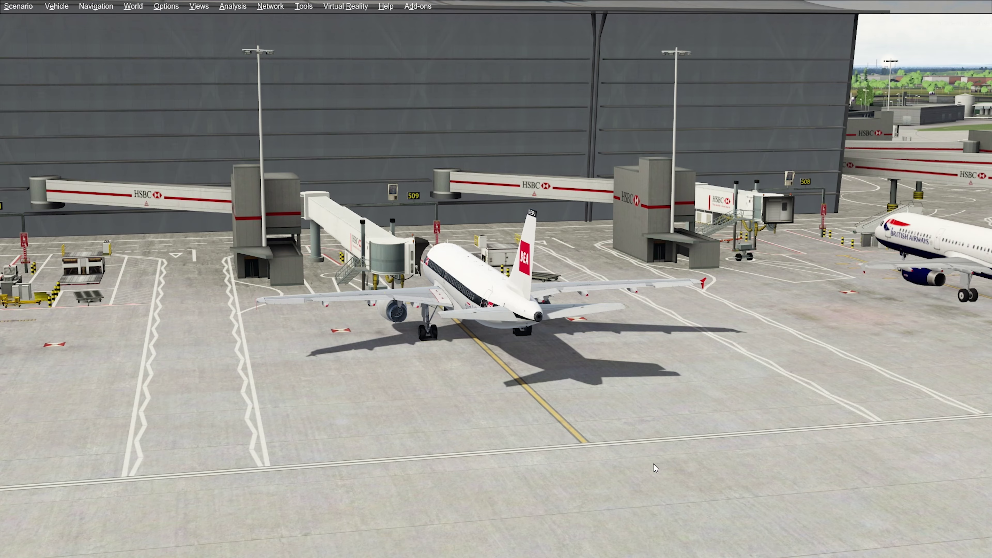
Step: Pan the camera right to bring the aircraft's nose into view
{"action": "key", "text": "Right"}
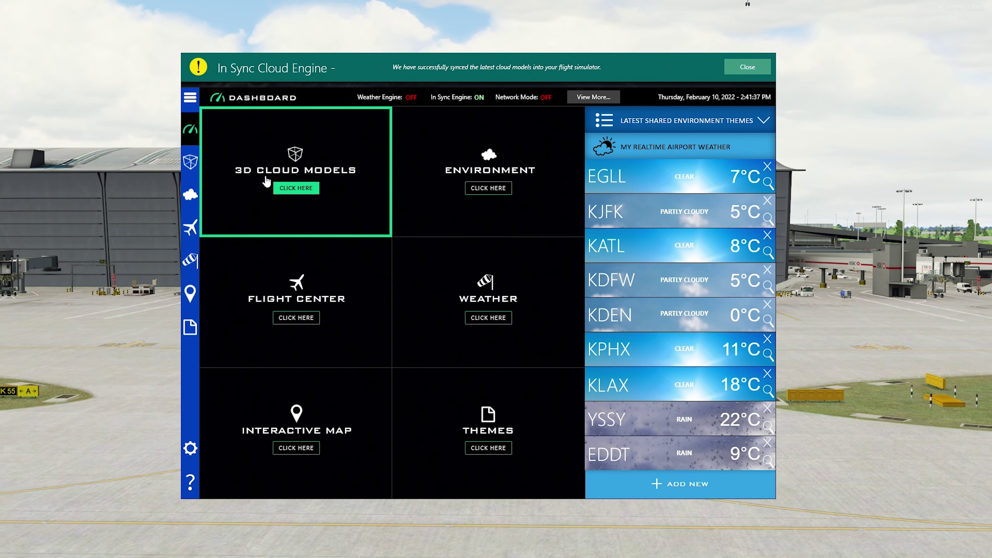
{"action": "left_click", "coordinate": [192, 208]}
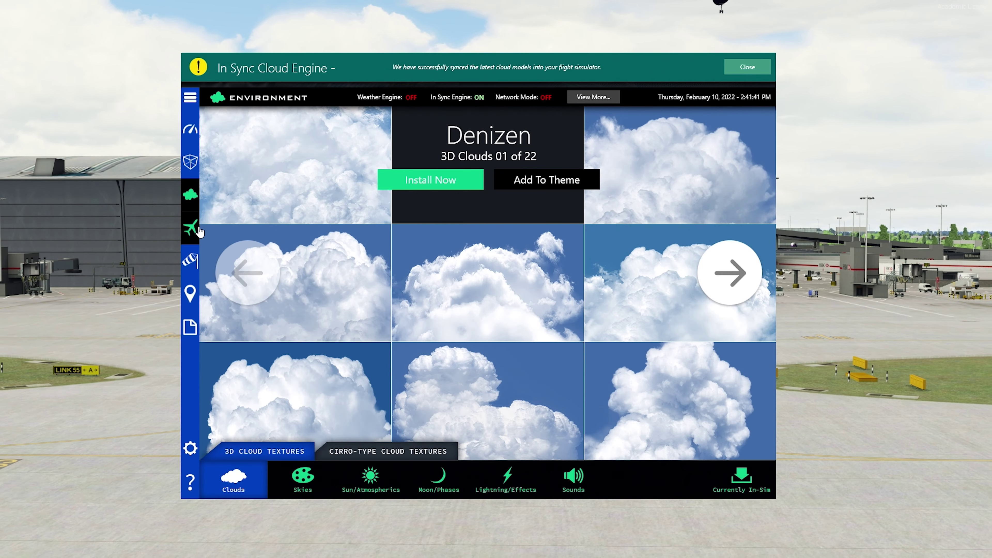
Step: Move via Flight Center to the Themes page showing the DEFAULT theme with 3D Clouds Set 09
{"action": "left_click", "coordinate": [191, 228]}
{"action": "left_click", "coordinate": [190, 329]}
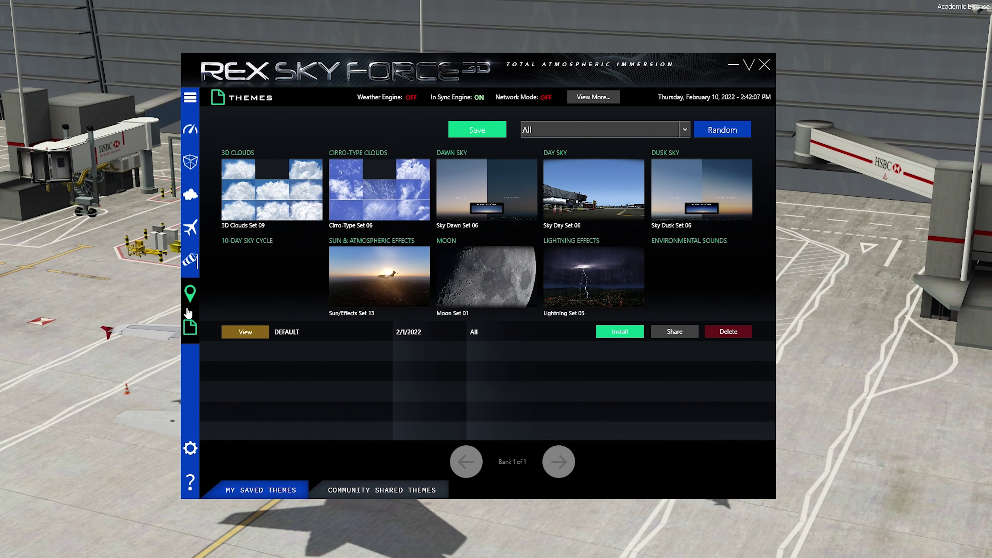
{"action": "left_click", "coordinate": [190, 448]}
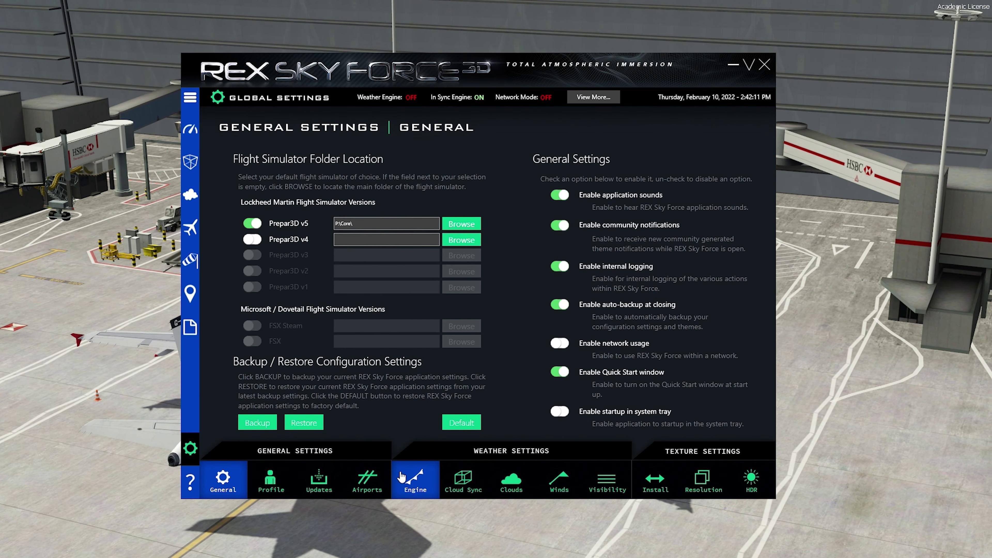
Step: Switch to the weather Engine settings tab
{"action": "left_click", "coordinate": [413, 475]}
Step: Review texture resolutions, keeping 3D clouds at 1024 x 1024, and move to HDR lighting
{"action": "left_click", "coordinate": [654, 485]}
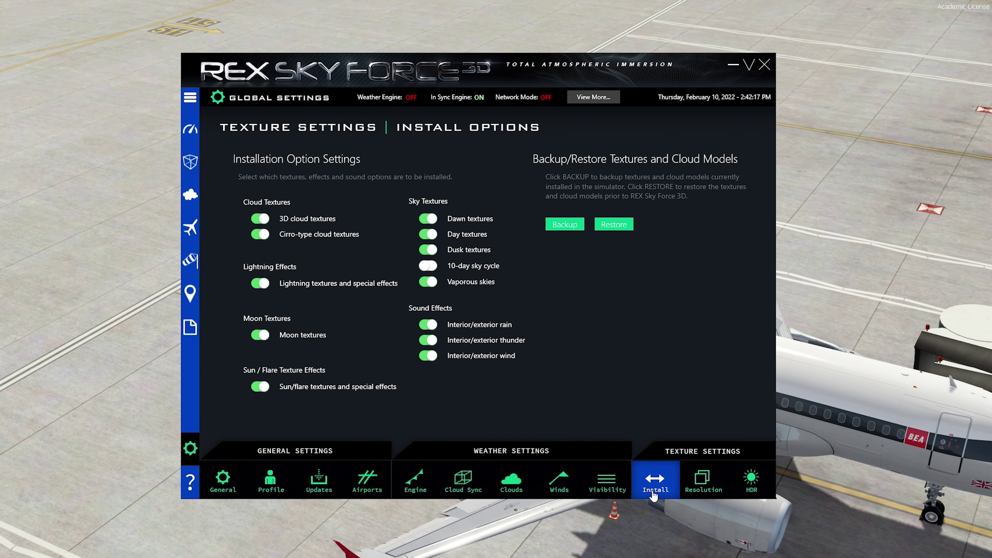
{"action": "left_click", "coordinate": [686, 488]}
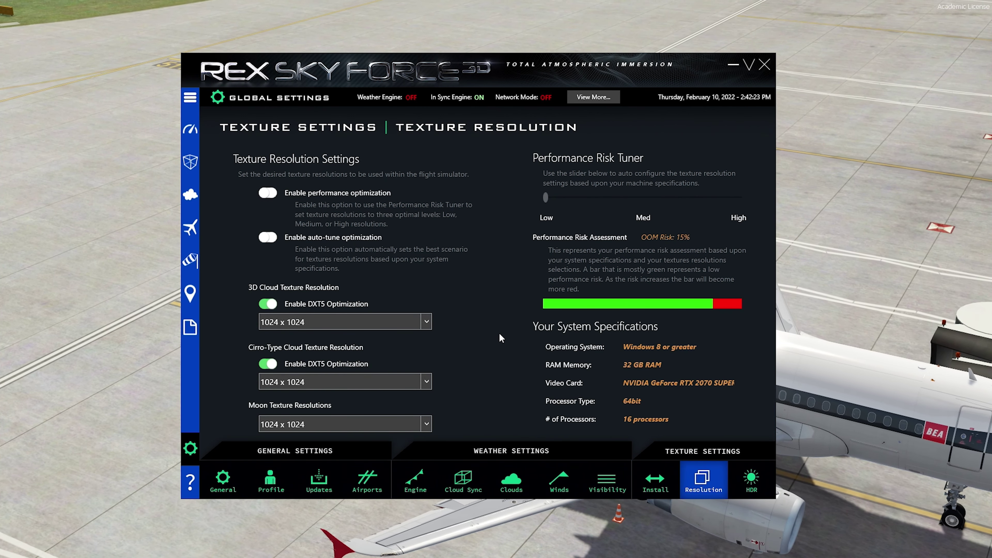
{"action": "left_click", "coordinate": [393, 326]}
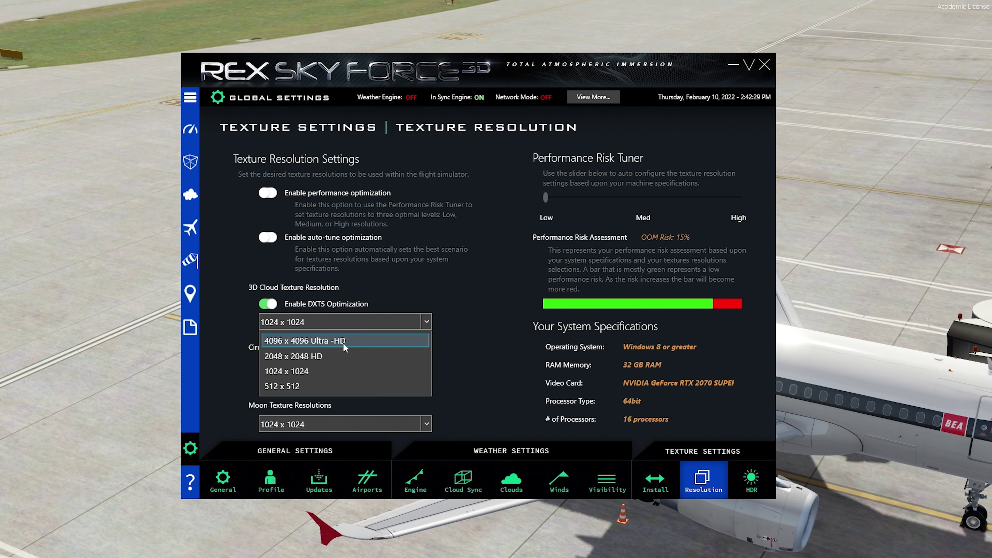
{"action": "left_click", "coordinate": [385, 356]}
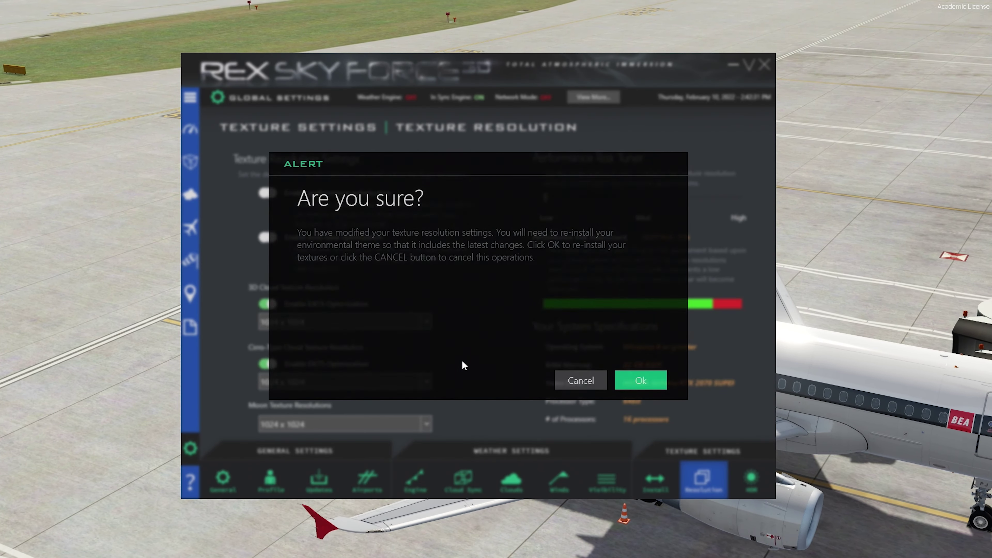
{"action": "left_click", "coordinate": [582, 381]}
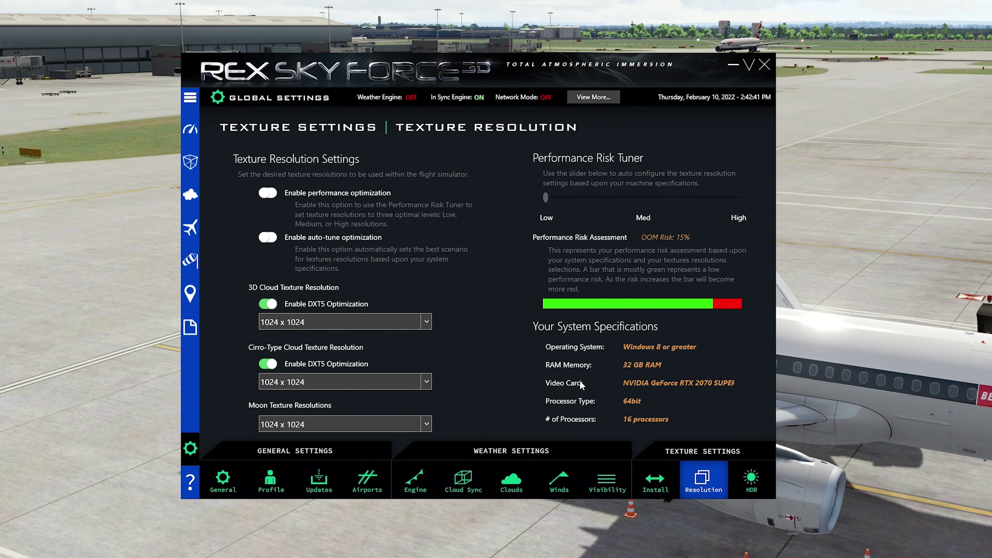
{"action": "left_click", "coordinate": [745, 486]}
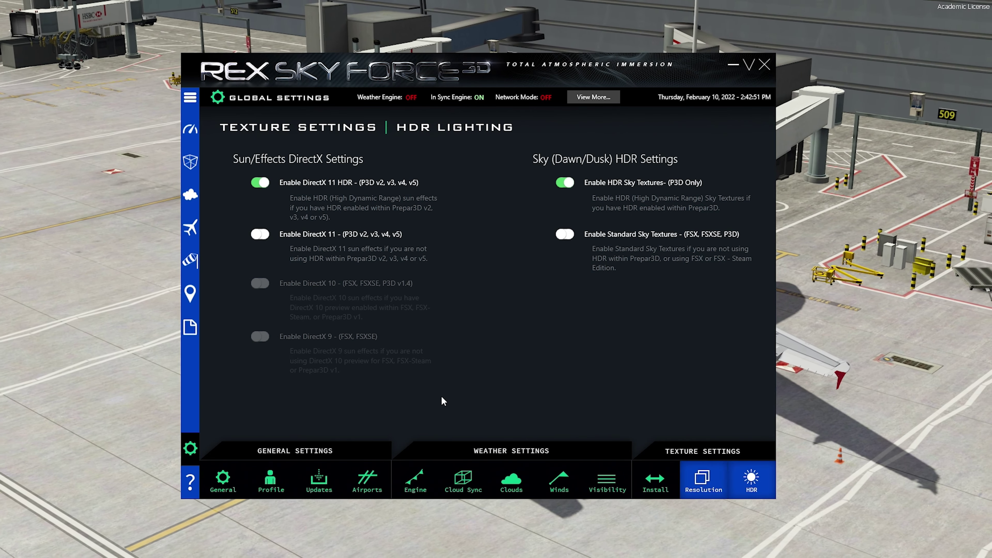
{"action": "left_click", "coordinate": [227, 471]}
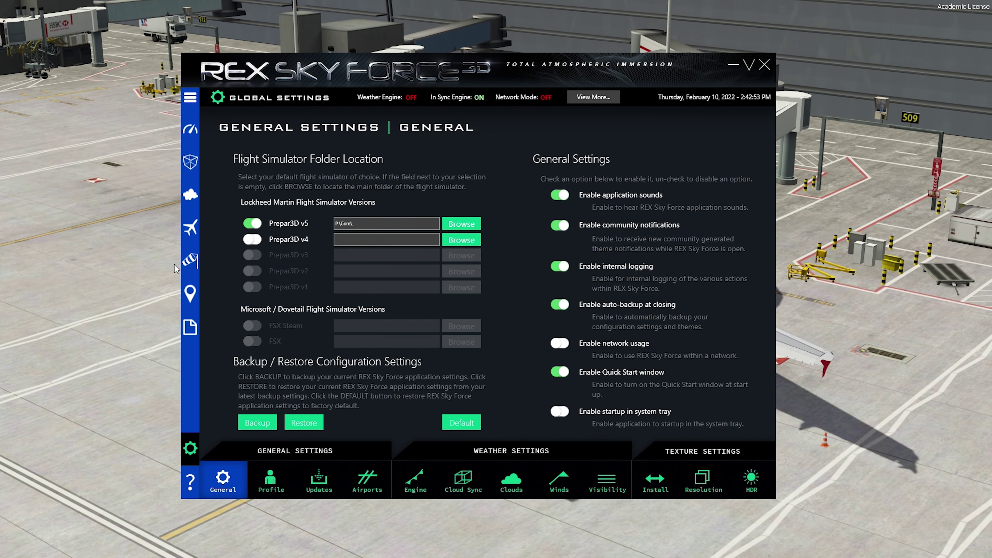
Step: Return to the Themes page in REX Sky Force 3D
{"action": "left_click", "coordinate": [187, 331]}
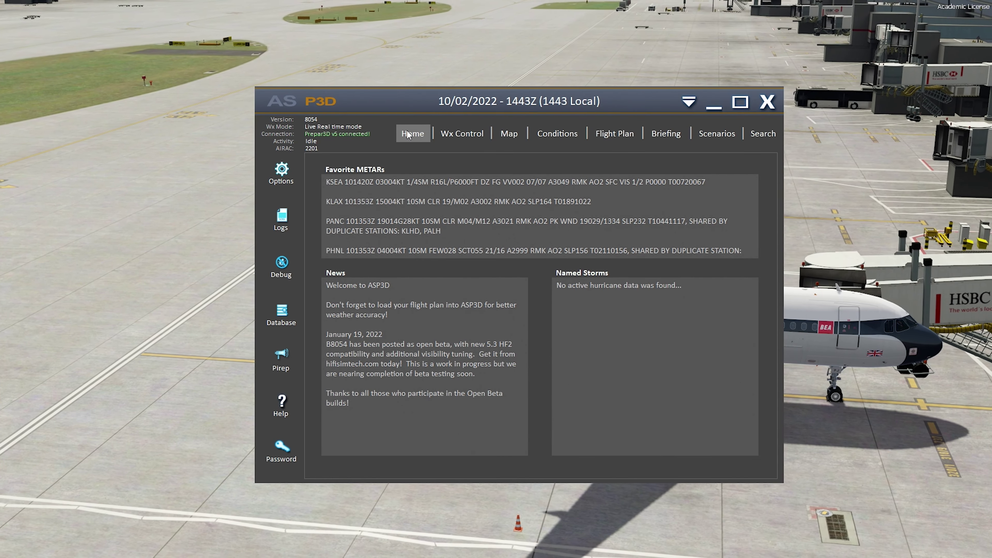
{"action": "left_click", "coordinate": [280, 174]}
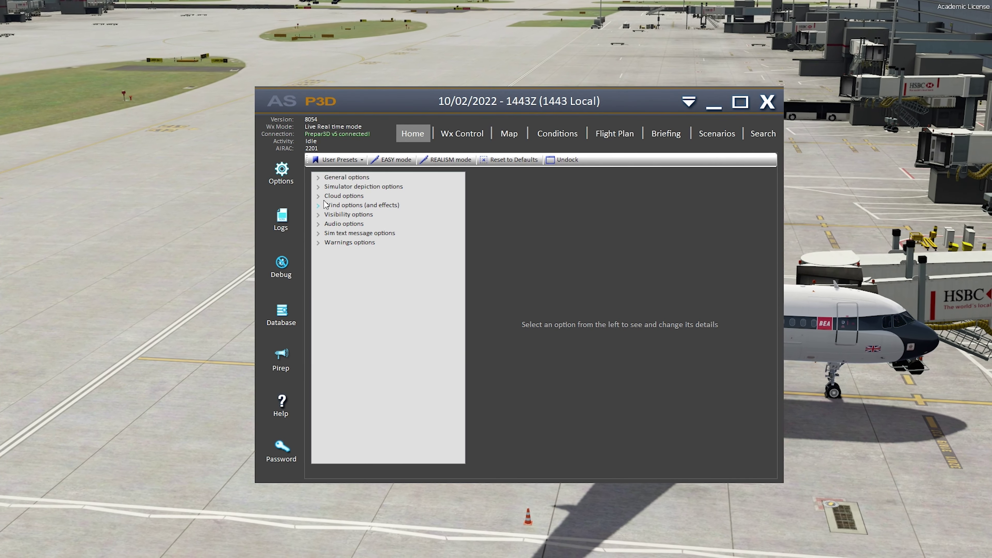
{"action": "left_click", "coordinate": [319, 186]}
{"action": "left_click", "coordinate": [318, 233]}
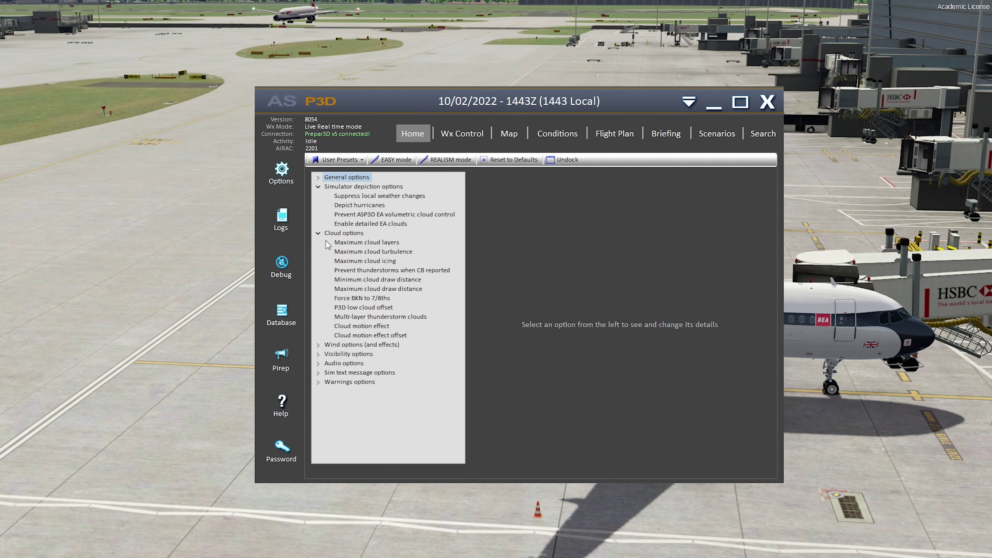
Step: Check maximum cloud layers (5), cloud turbulence (100) and cloud icing (100) settings
{"action": "left_click", "coordinate": [336, 243]}
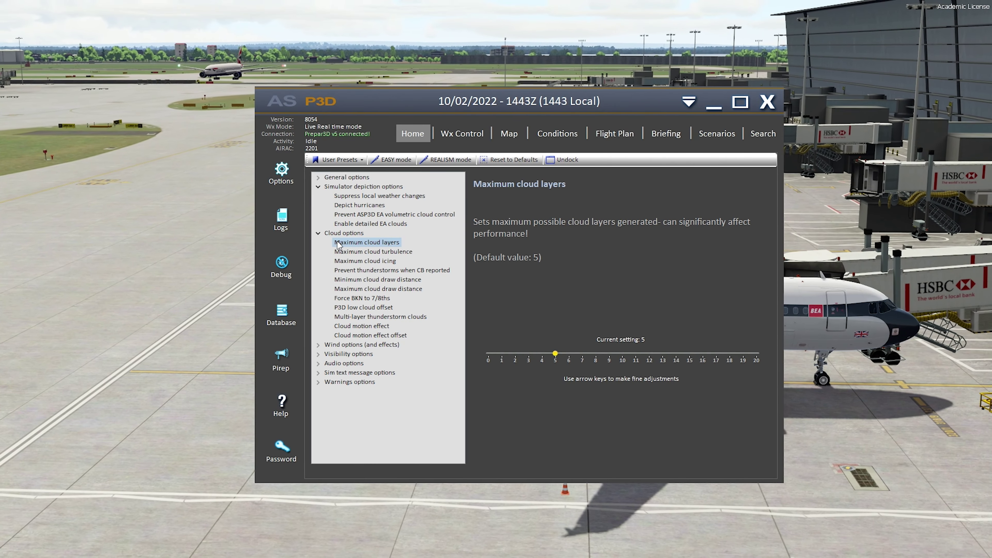
{"action": "left_click", "coordinate": [356, 252]}
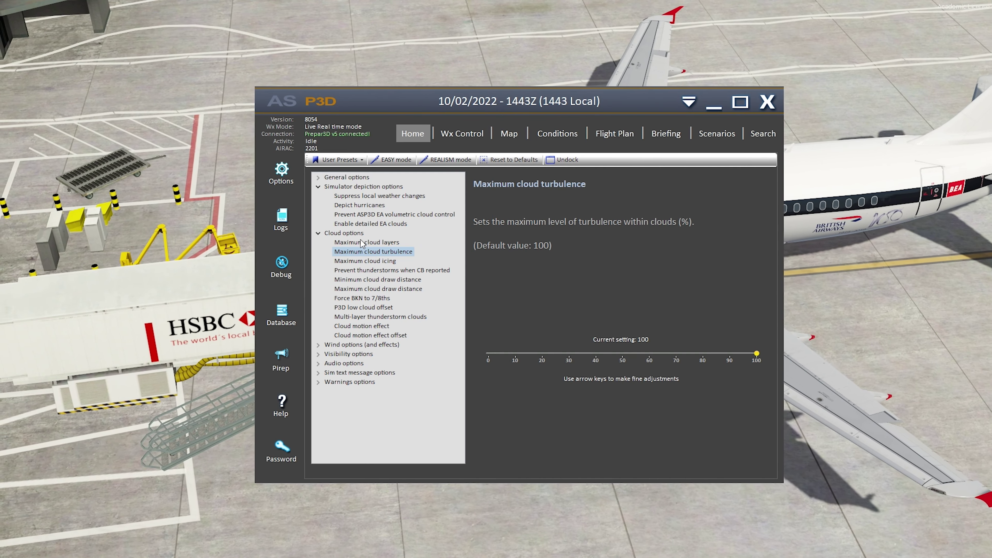
{"action": "left_click", "coordinate": [395, 243]}
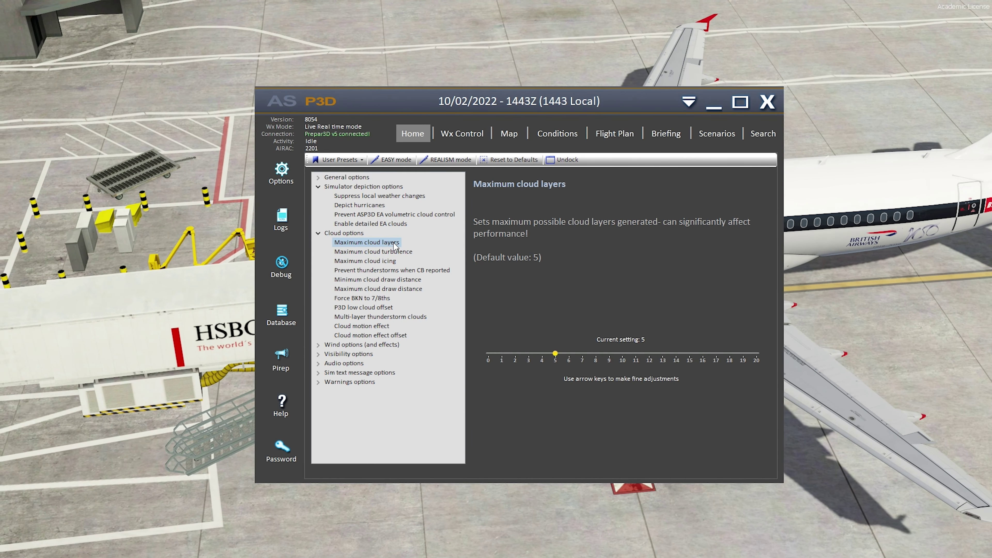
{"action": "left_click", "coordinate": [393, 251]}
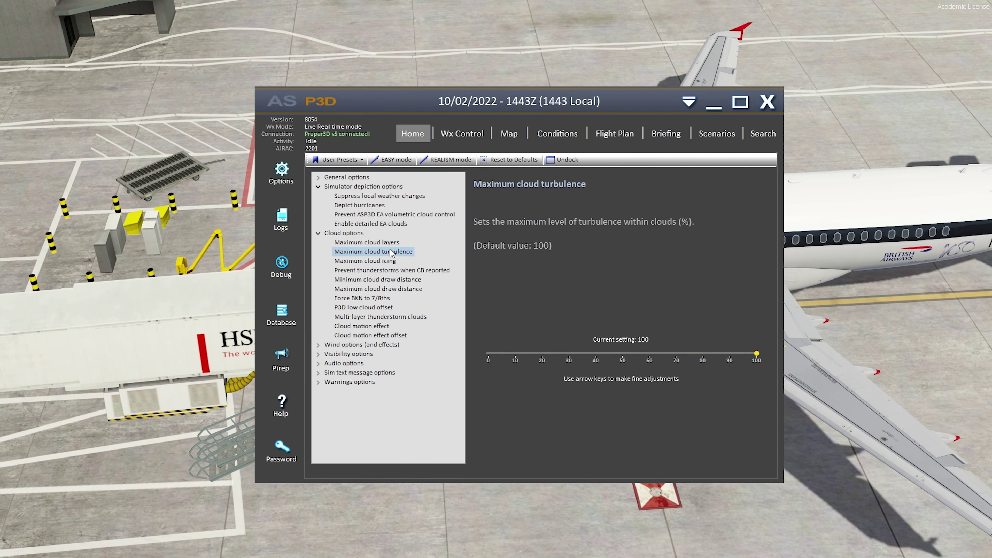
{"action": "left_click", "coordinate": [388, 270]}
{"action": "left_click", "coordinate": [387, 261]}
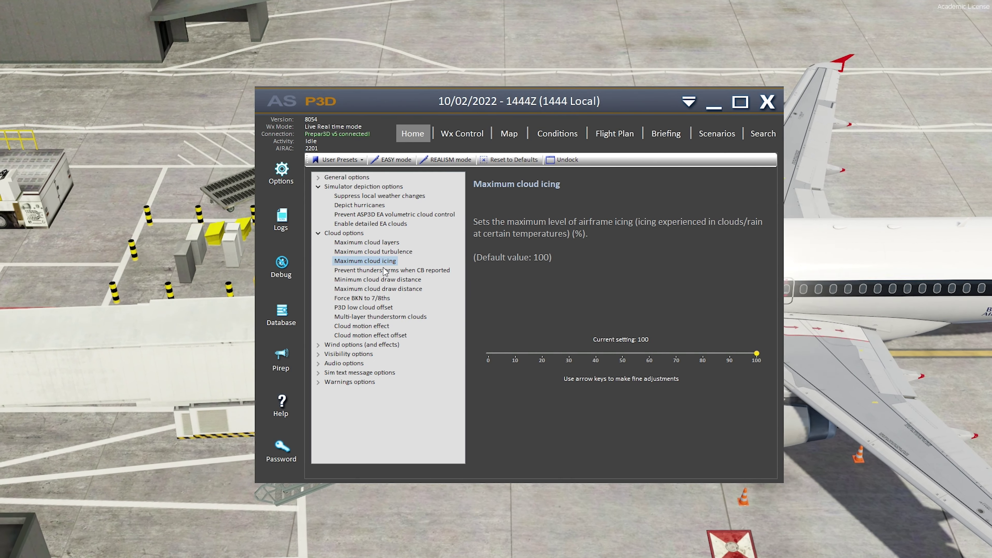
{"action": "left_click", "coordinate": [377, 326]}
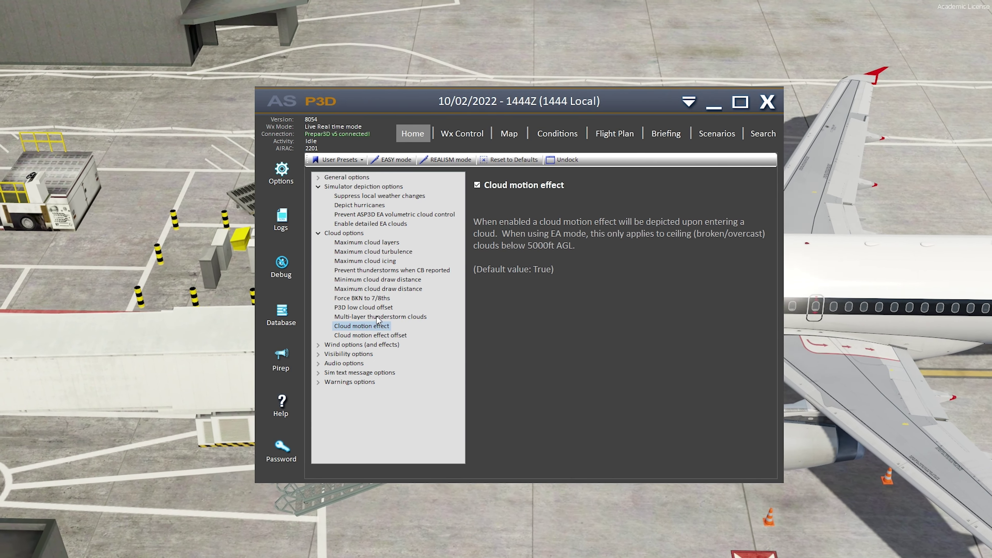
{"action": "left_click", "coordinate": [380, 317]}
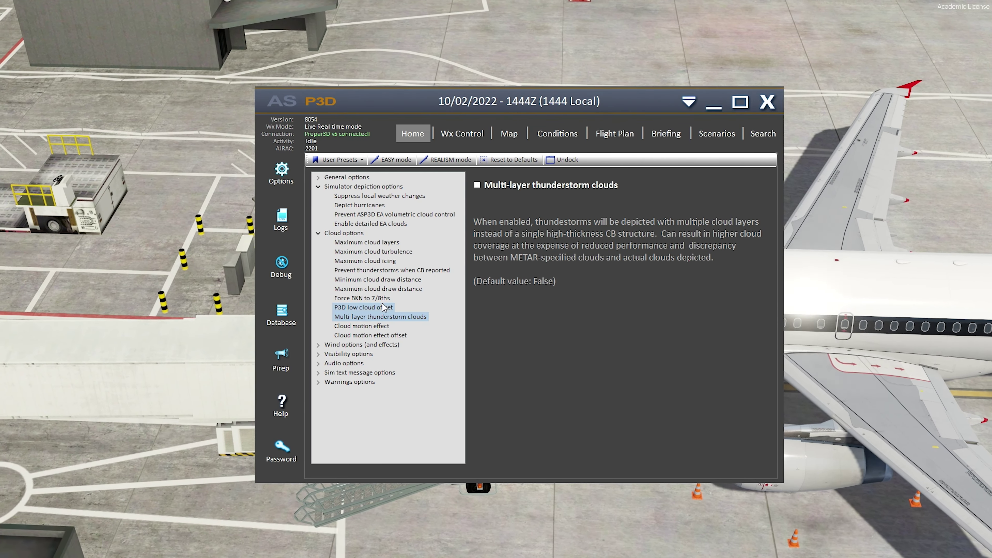
{"action": "key", "text": "Up"}
{"action": "left_click", "coordinate": [320, 345]}
Step: Confirm application startup sounds and in-sim text messages are both left unticked (off)
{"action": "scroll", "coordinate": [327, 359], "scroll_direction": "down", "scroll_amount": 2}
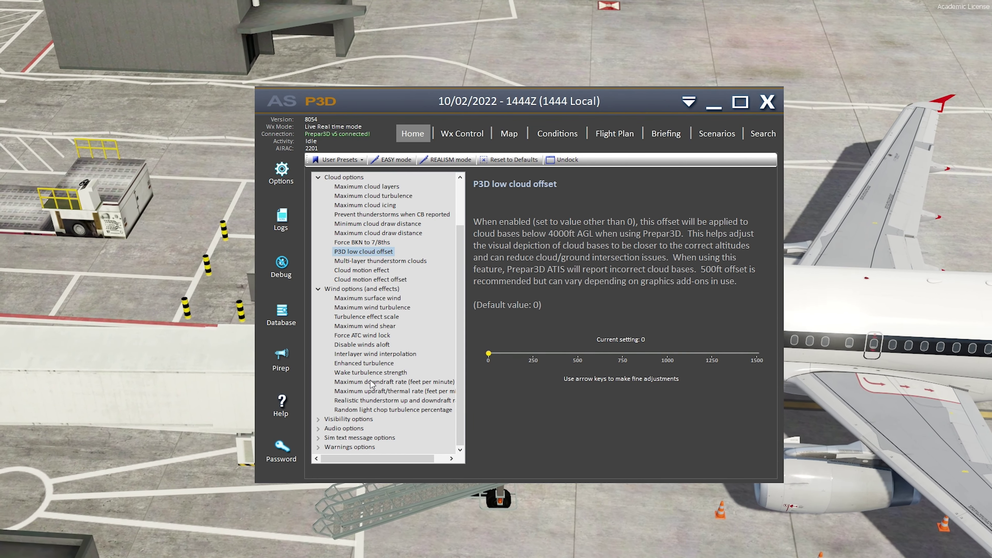
{"action": "left_click", "coordinate": [319, 428]}
{"action": "left_click", "coordinate": [378, 376]}
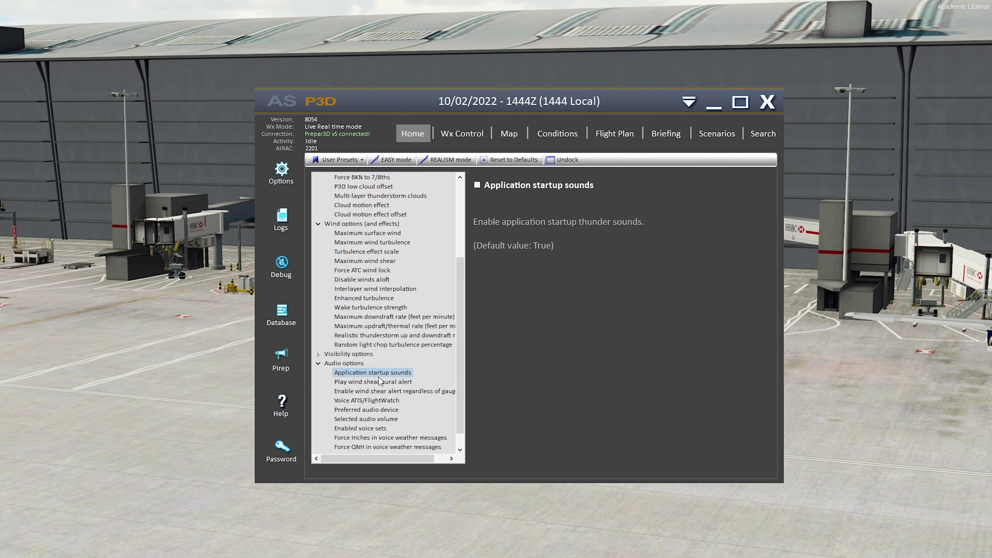
{"action": "scroll", "coordinate": [363, 423], "scroll_direction": "down", "scroll_amount": 1}
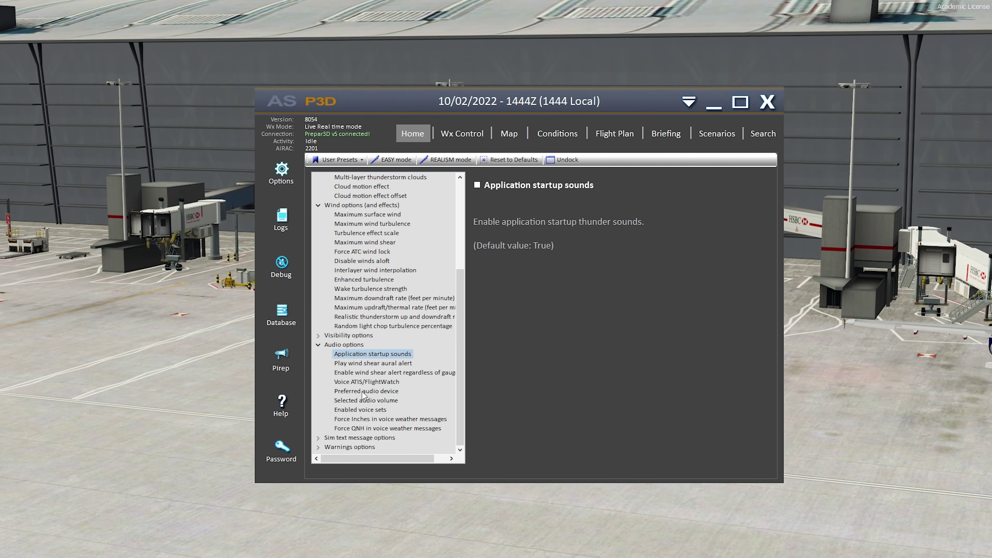
{"action": "left_click", "coordinate": [322, 439]}
{"action": "left_click", "coordinate": [347, 410]}
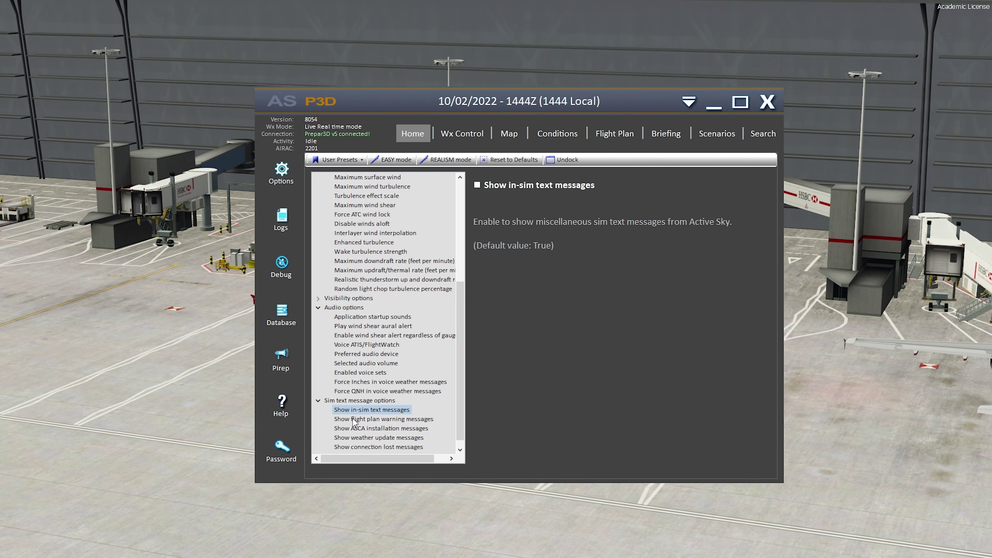
{"action": "left_click", "coordinate": [354, 420]}
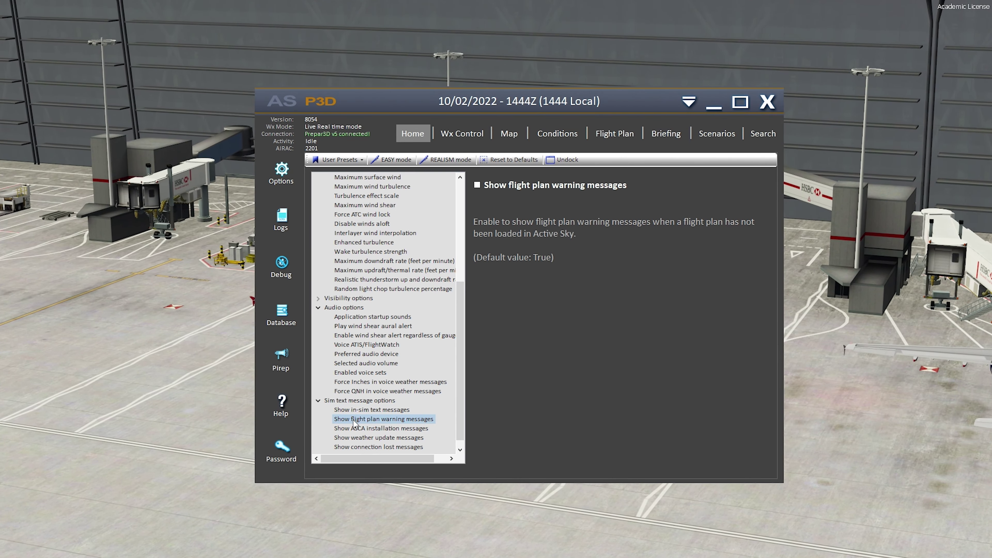
{"action": "left_click", "coordinate": [357, 428]}
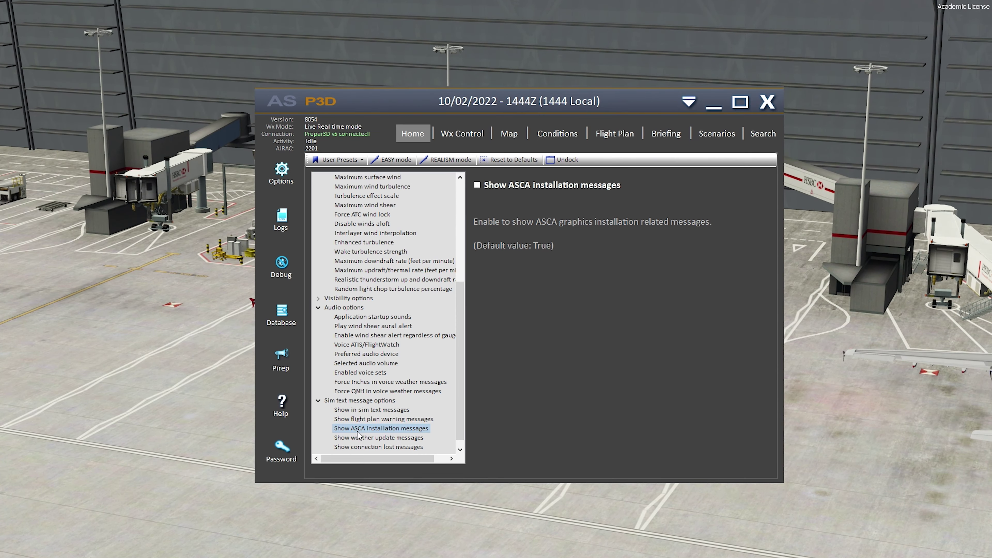
{"action": "scroll", "coordinate": [357, 432], "scroll_direction": "down", "scroll_amount": 1}
{"action": "left_click", "coordinate": [356, 429]}
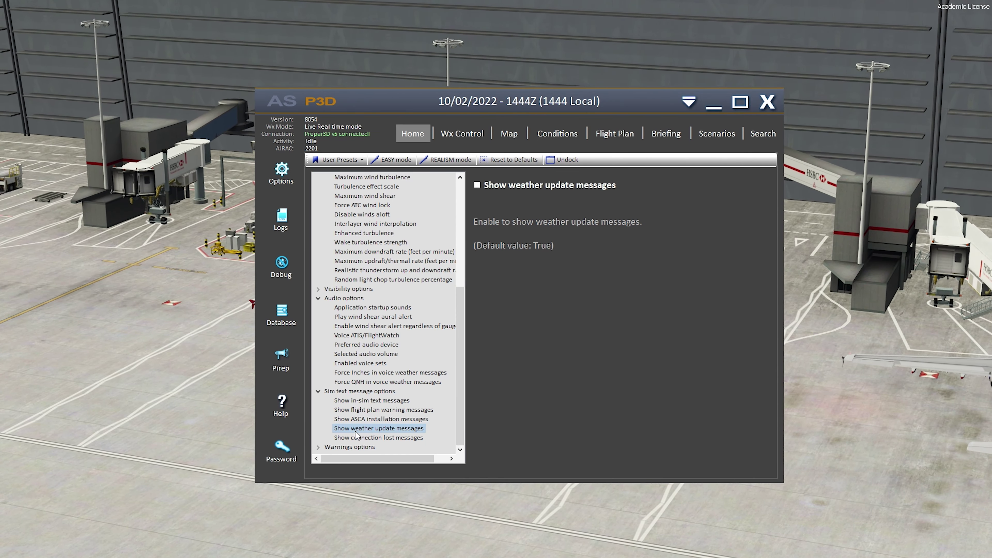